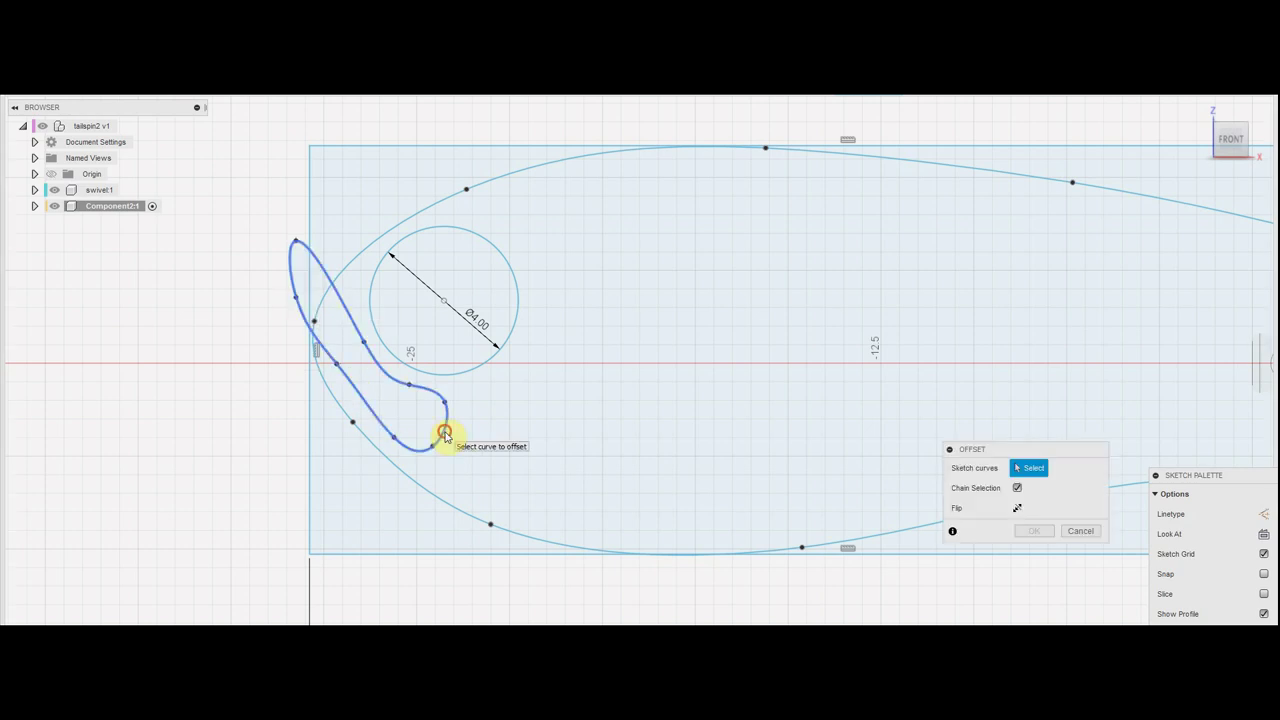
# Close the spline loop around the circle, finish the sketch, and start a box body over it.
pyautogui.click(660, 179)
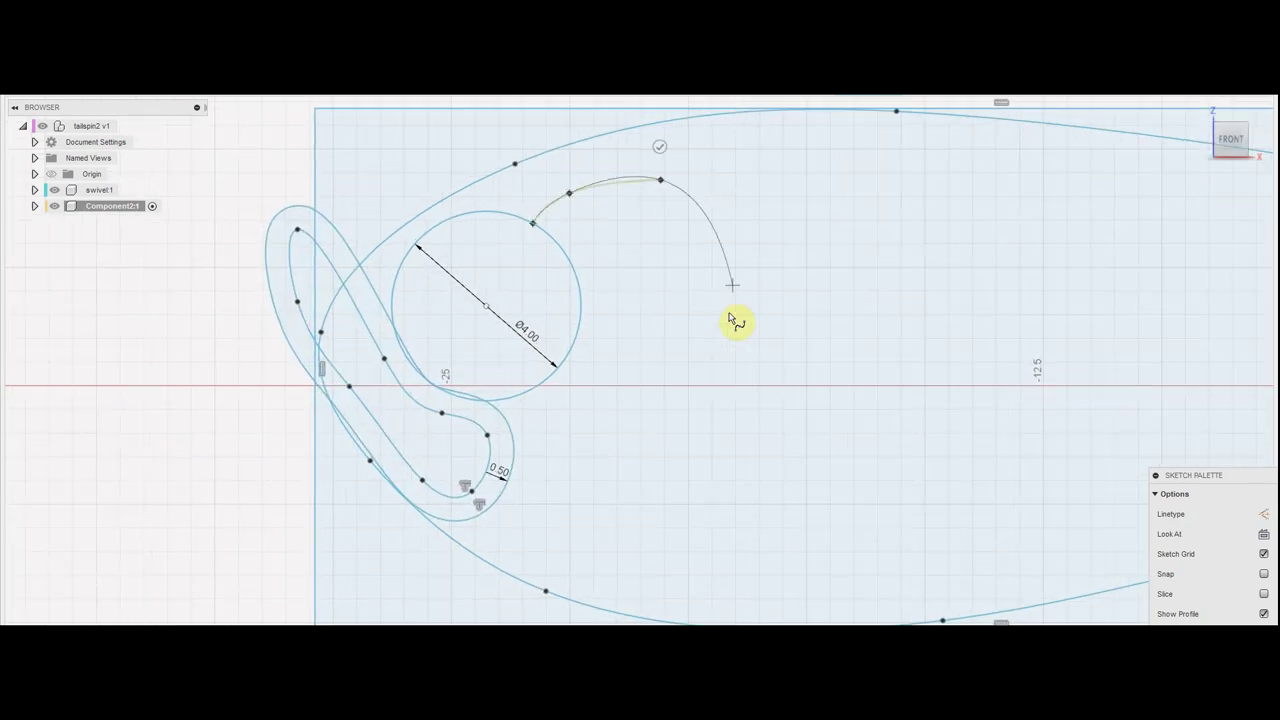
pyautogui.click(341, 236)
pyautogui.click(1205, 112)
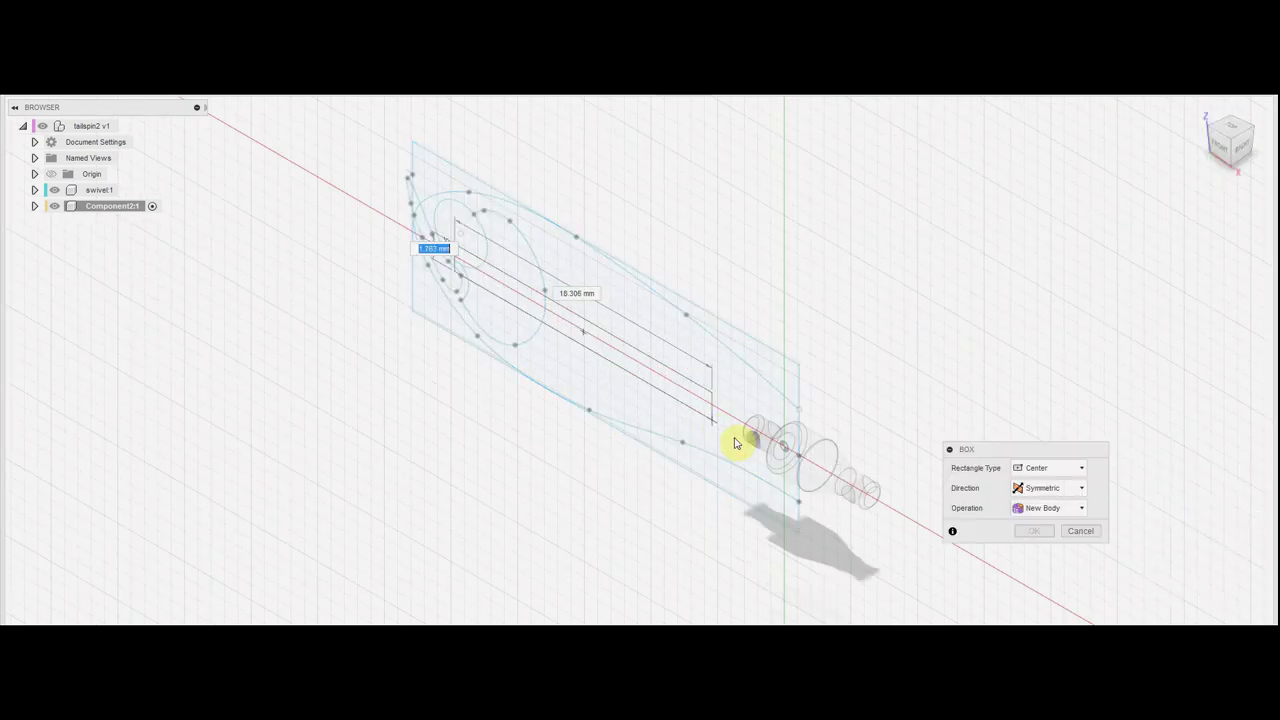
# Raise the box's top edges and round out the nose and belly.
pyautogui.click(1221, 150)
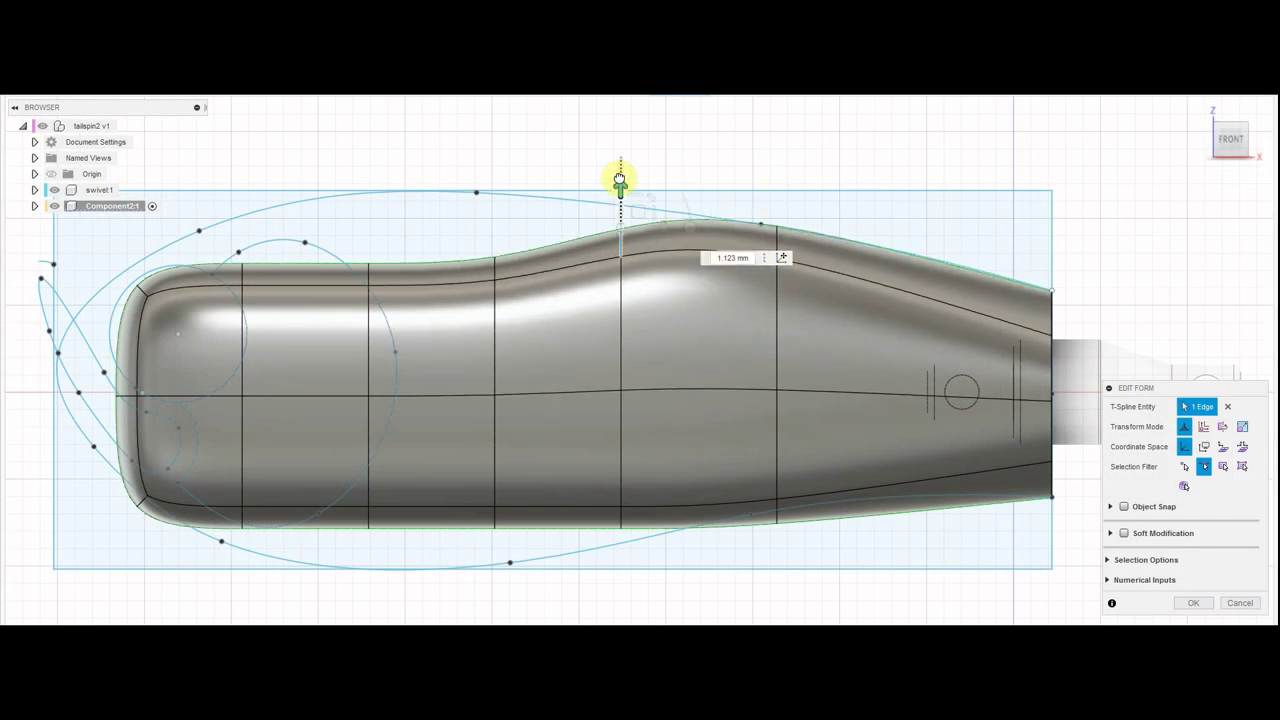
pyautogui.moveTo(366, 262); pyautogui.dragTo(354, 137)
pyautogui.moveTo(232, 265); pyautogui.dragTo(234, 171)
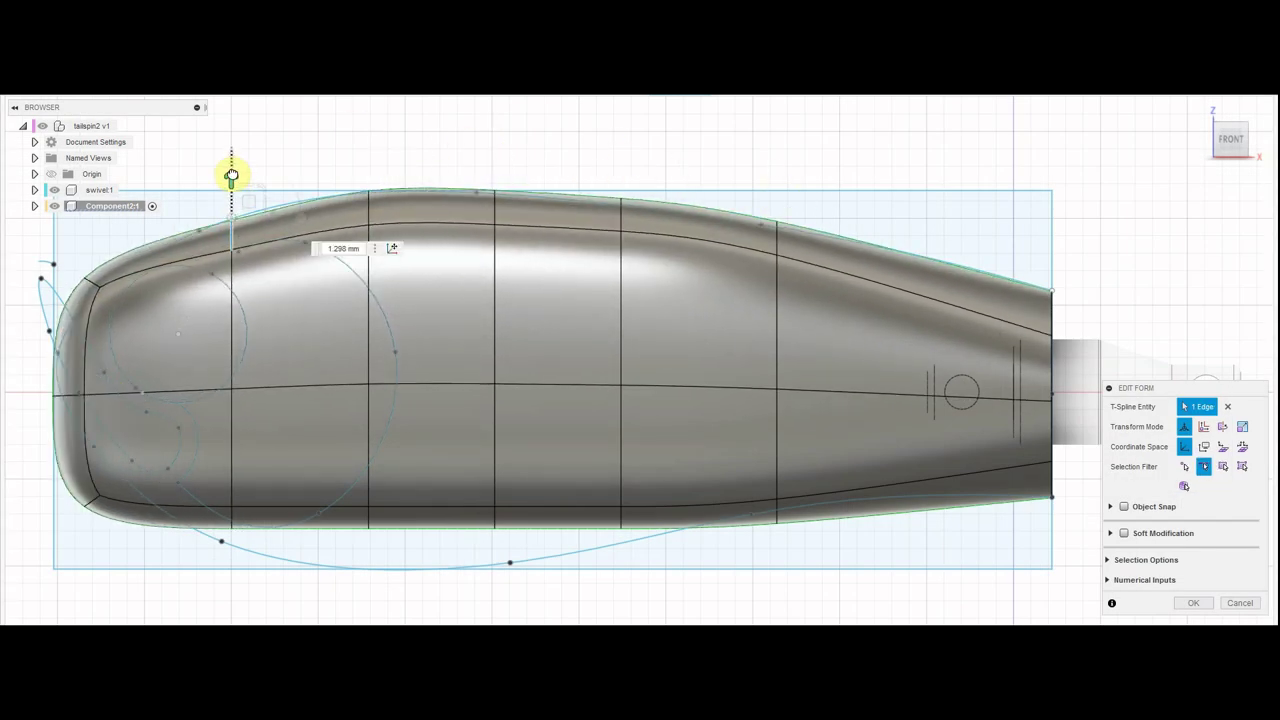
pyautogui.moveTo(150, 495); pyautogui.dragTo(157, 509)
pyautogui.moveTo(240, 520)
pyautogui.mouseDown()
pyautogui.moveTo(240, 508)
pyautogui.moveTo(240, 525)
pyautogui.mouseUp()
# Lower the bottom curve near the tail and stretch the tail edge loop outward.
pyautogui.click(620, 525)
pyautogui.moveTo(620, 495); pyautogui.dragTo(617, 497)
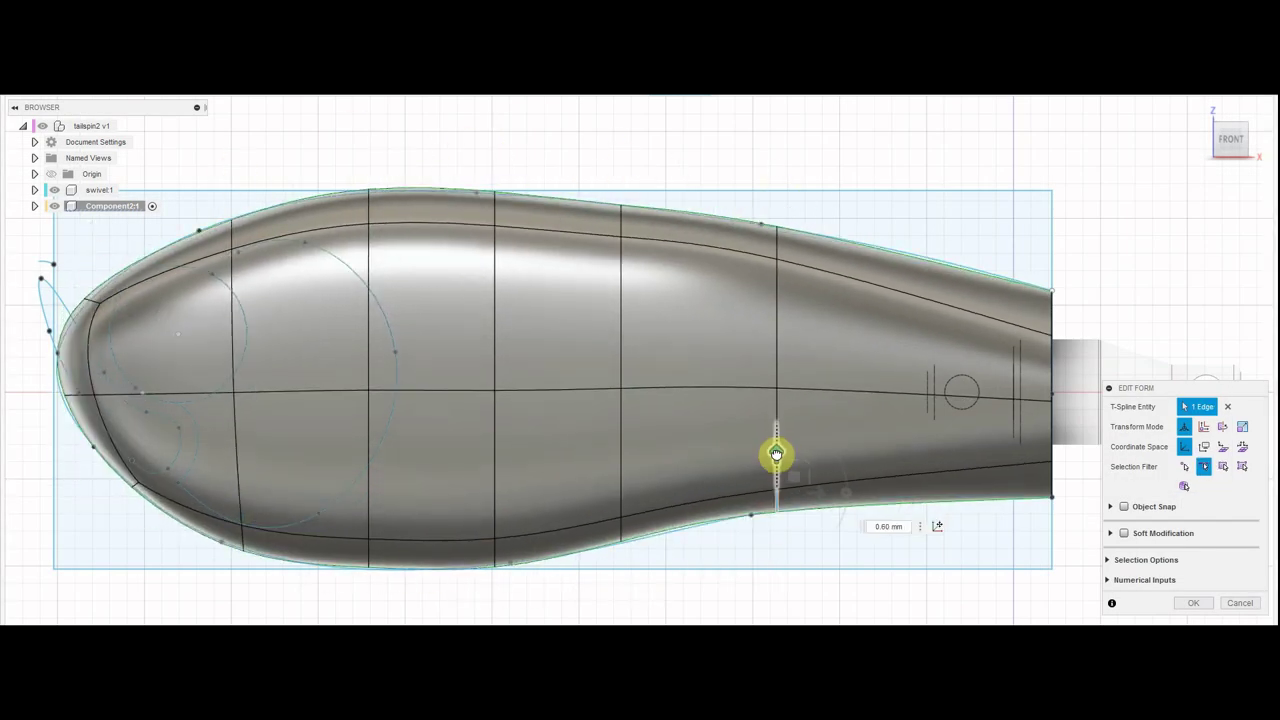
pyautogui.doubleClick(777, 380)
pyautogui.moveTo(846, 378); pyautogui.dragTo(889, 380)
pyautogui.moveTo(1230, 140); pyautogui.dragTo(1191, 191)
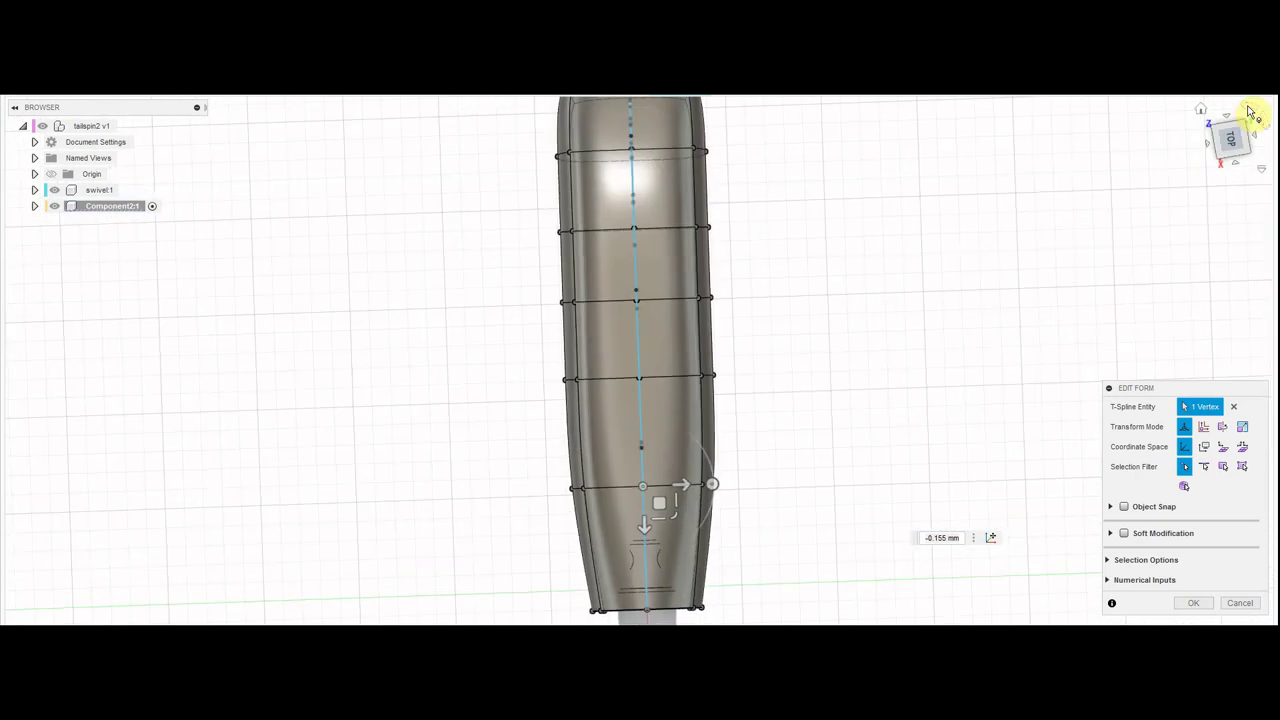
pyautogui.click(1222, 145)
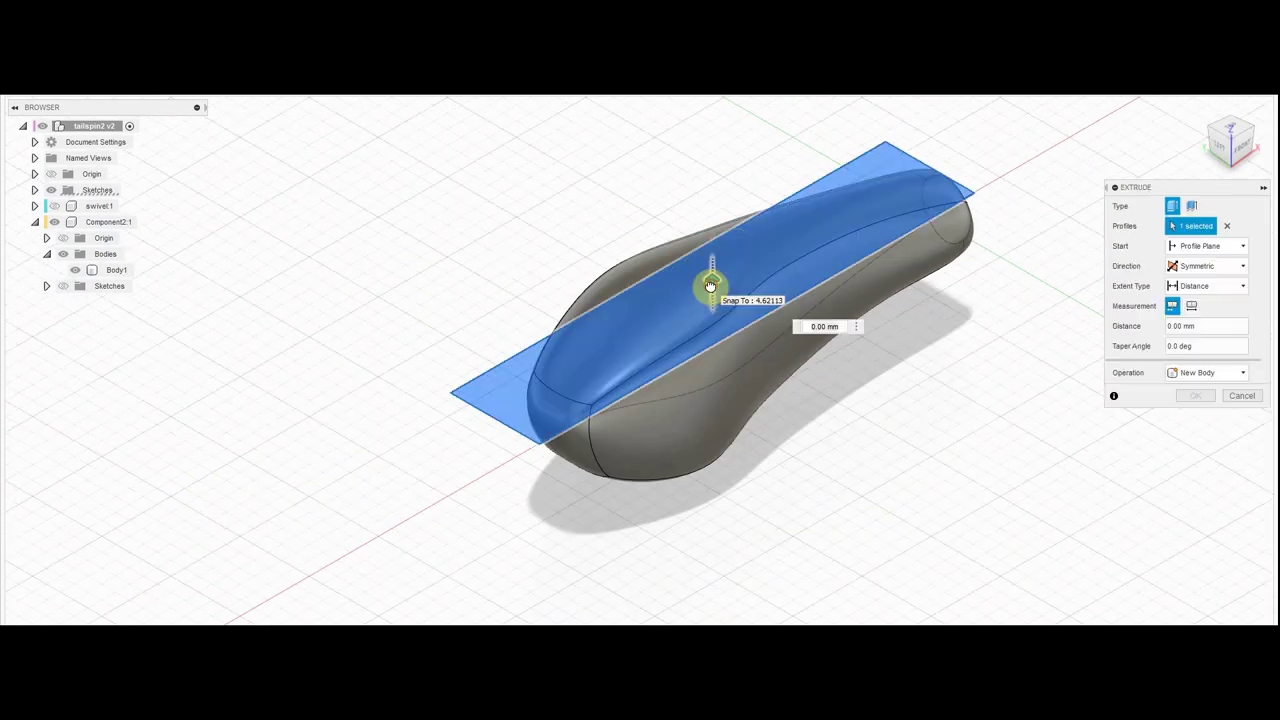
# Cut the body with the extended box, split it along the blade curve, and reposition the head piece.
pyautogui.moveTo(709, 286); pyautogui.dragTo(696, 100)
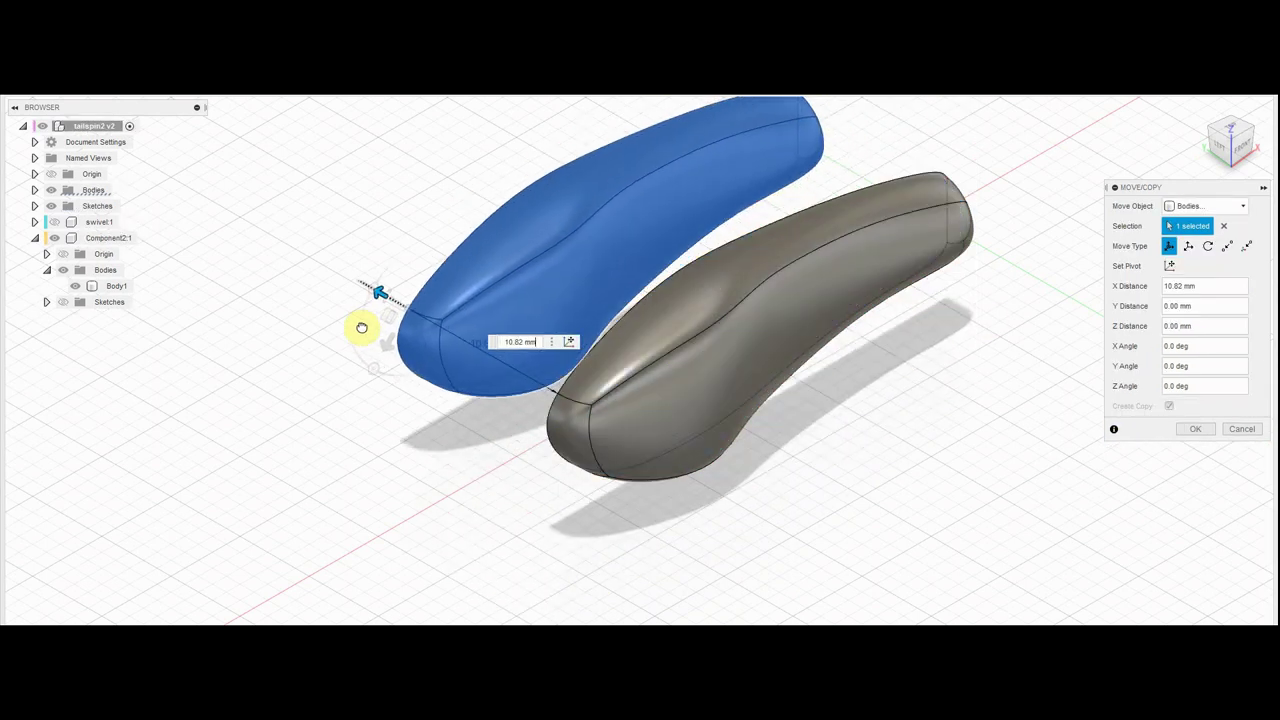
pyautogui.rightClick(945, 478)
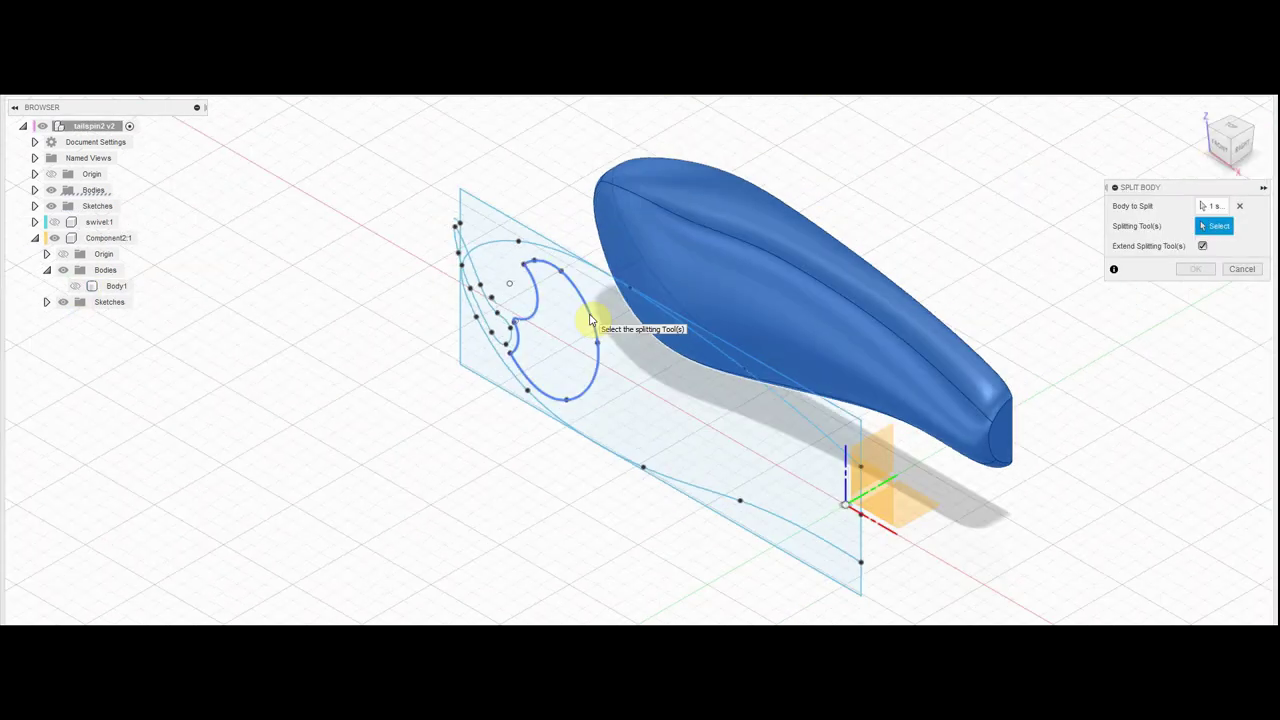
pyautogui.click(1239, 225)
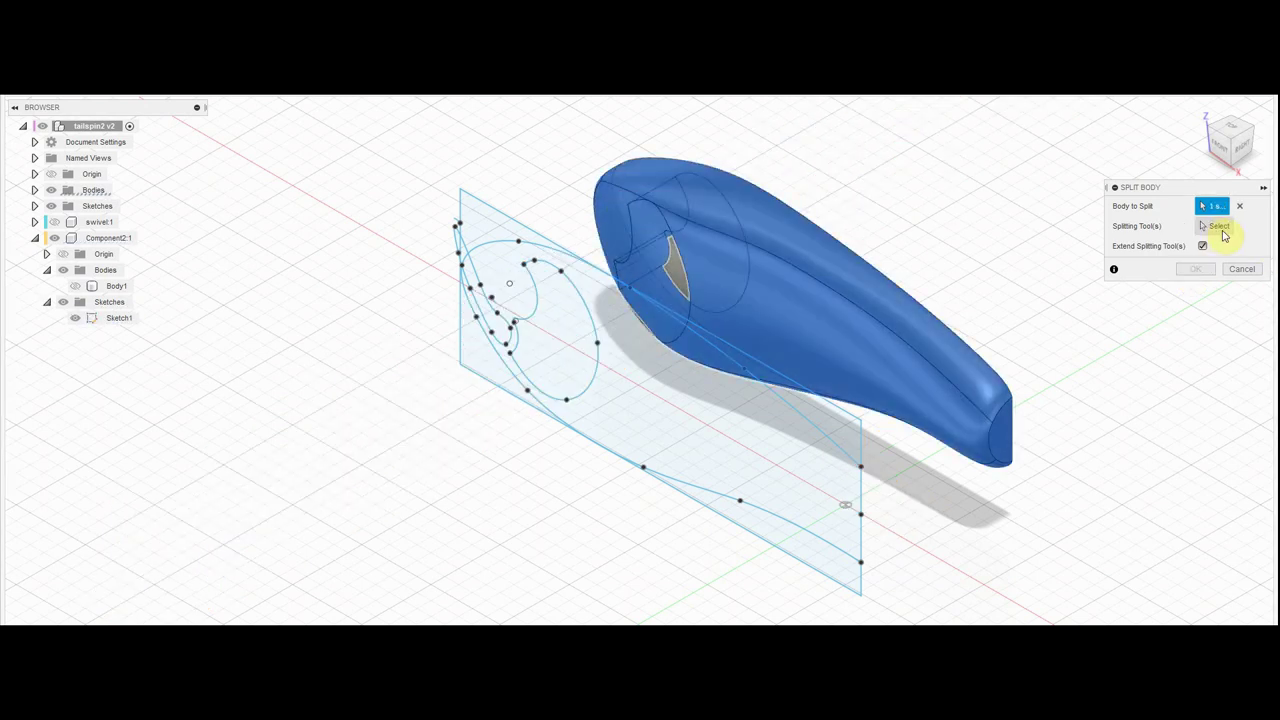
pyautogui.scroll(5, 443, 243)
pyautogui.click(519, 322)
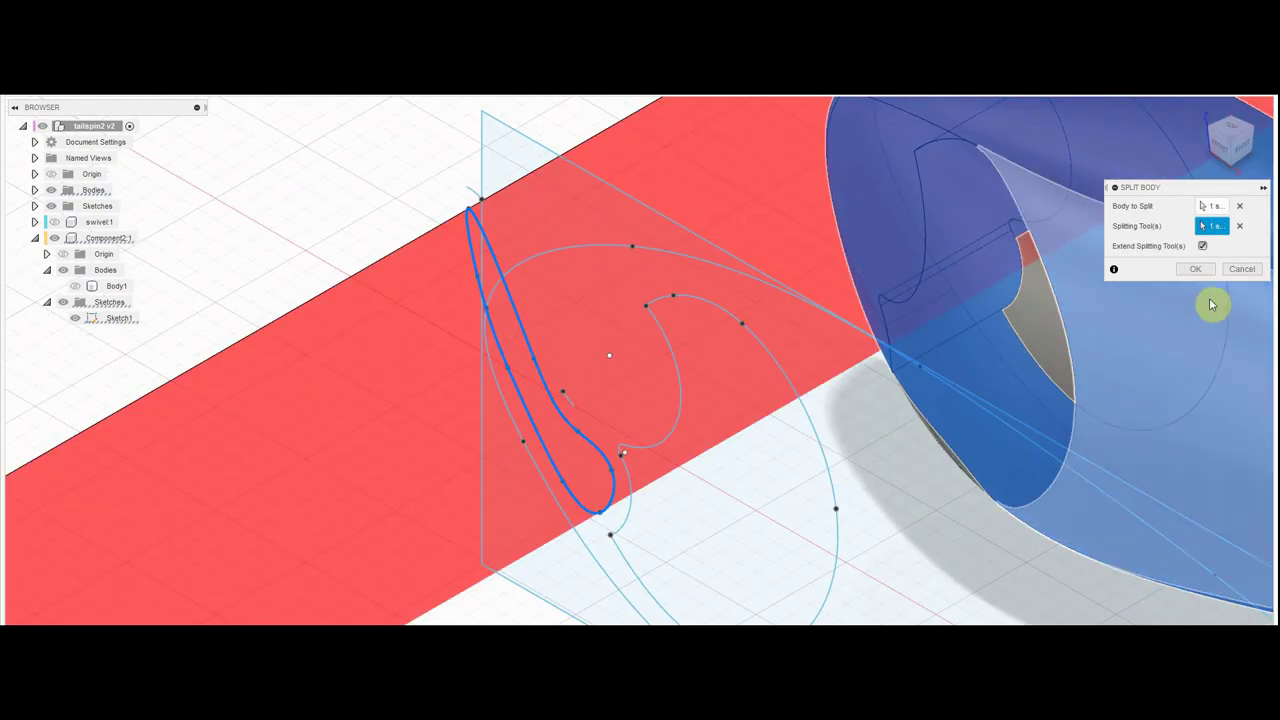
pyautogui.click(1196, 268)
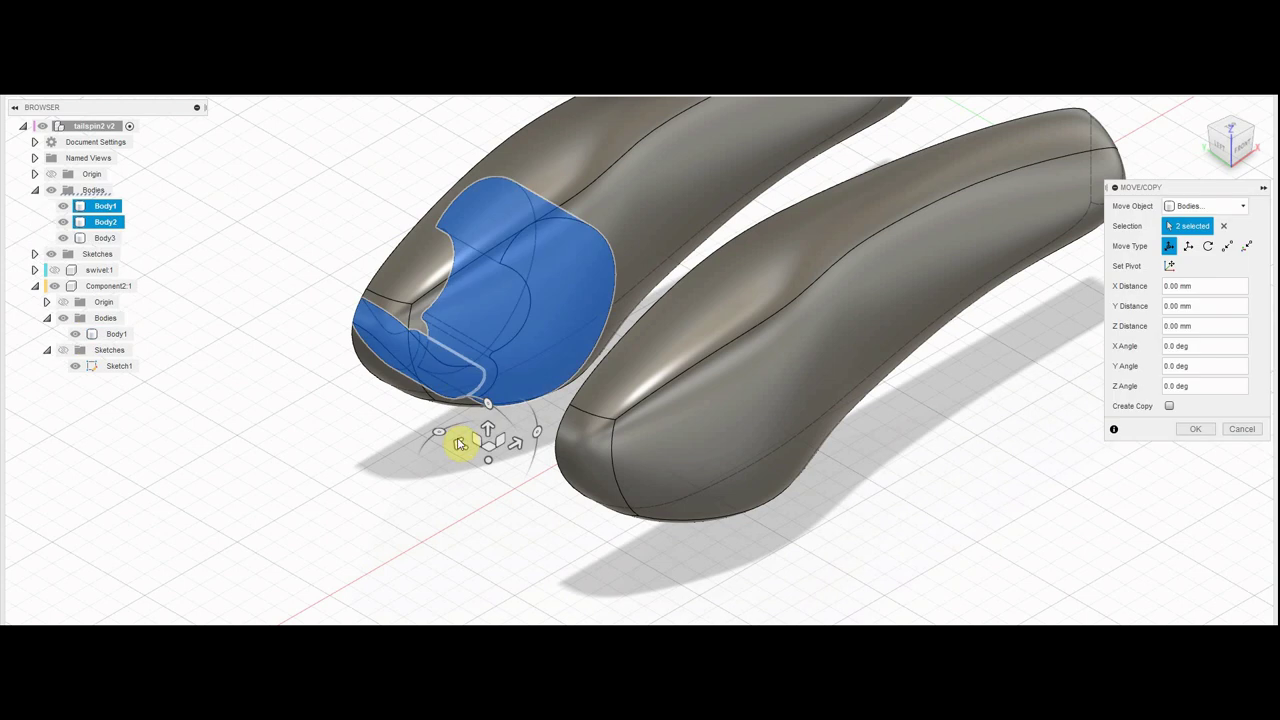
pyautogui.press('Return')
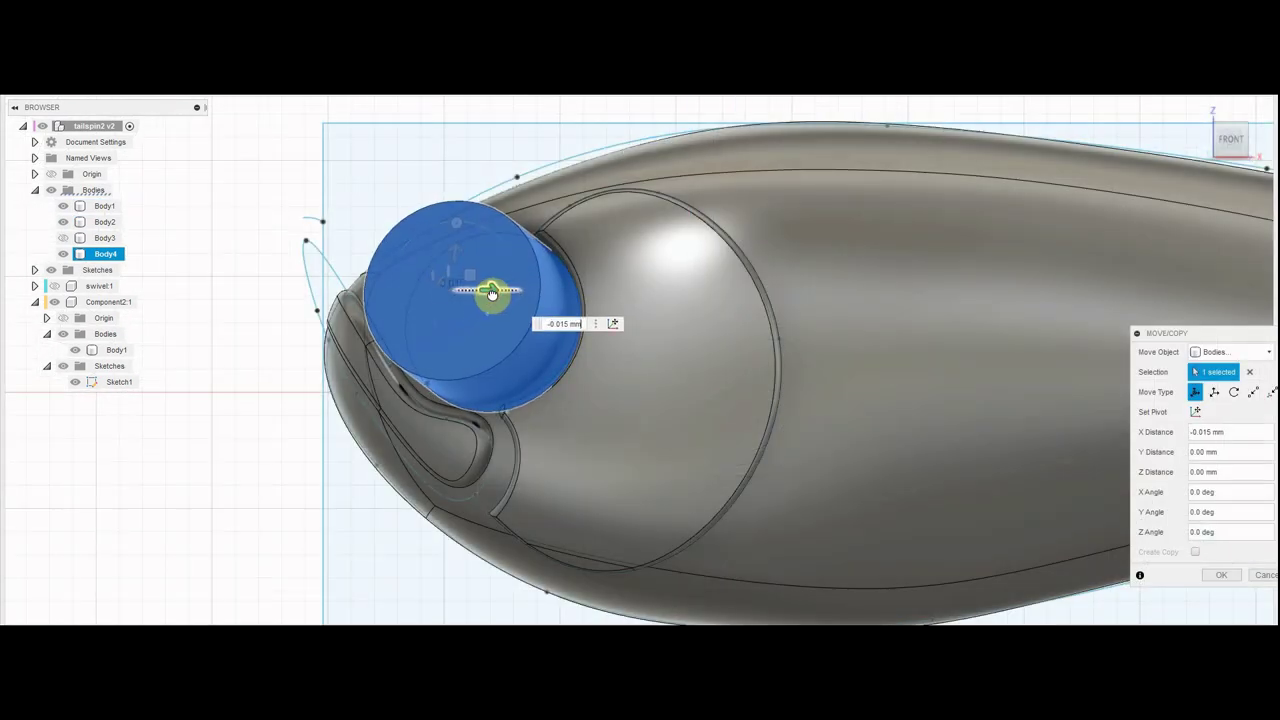
pyautogui.click(454, 250)
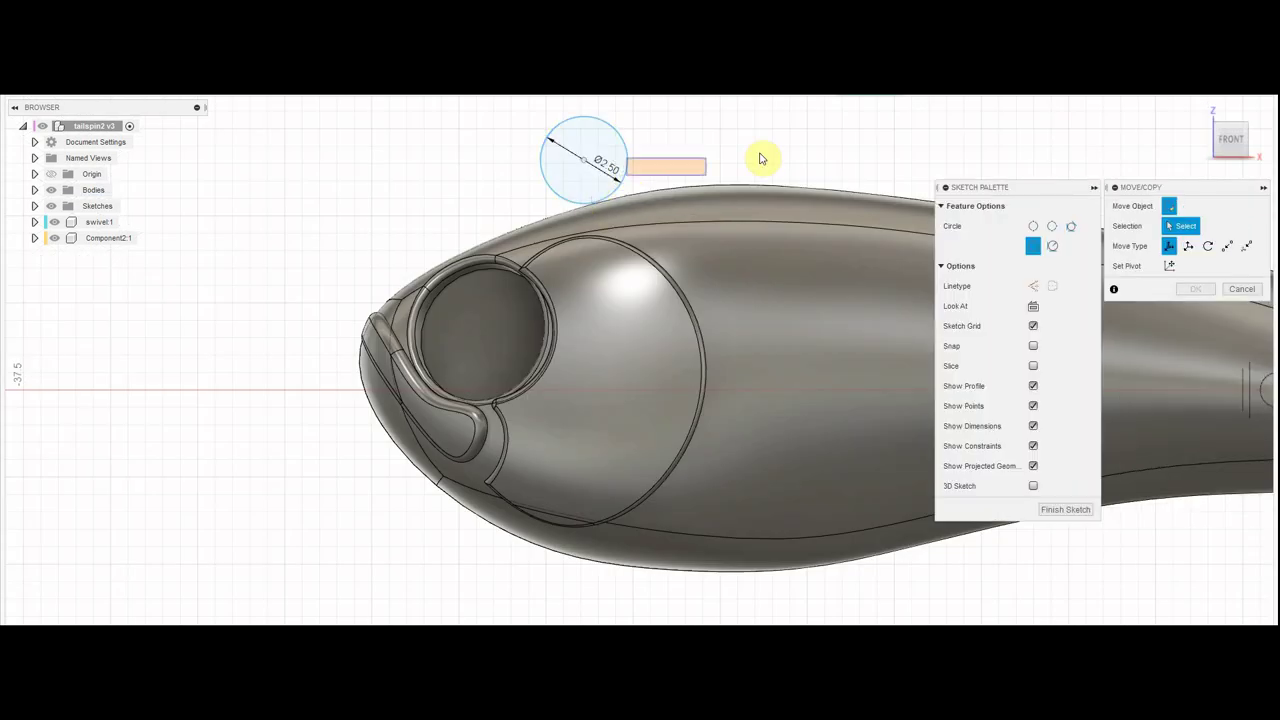
# Move a copy of the circle down to the mold box's lower-left corner.
pyautogui.moveTo(763, 157); pyautogui.dragTo(620, 607)
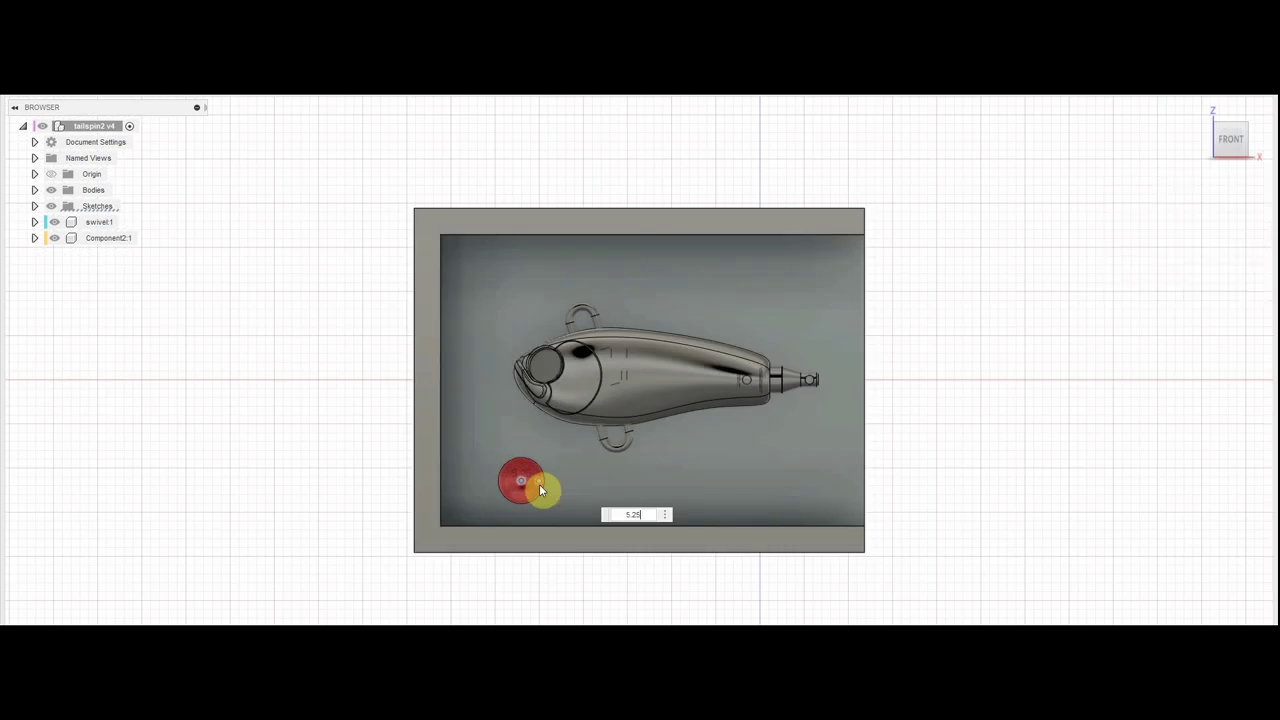
# Cut spherical dimples into the mold face and slide the cone spout onto the lure's nose.
pyautogui.press('Return')
pyautogui.click(772, 460)
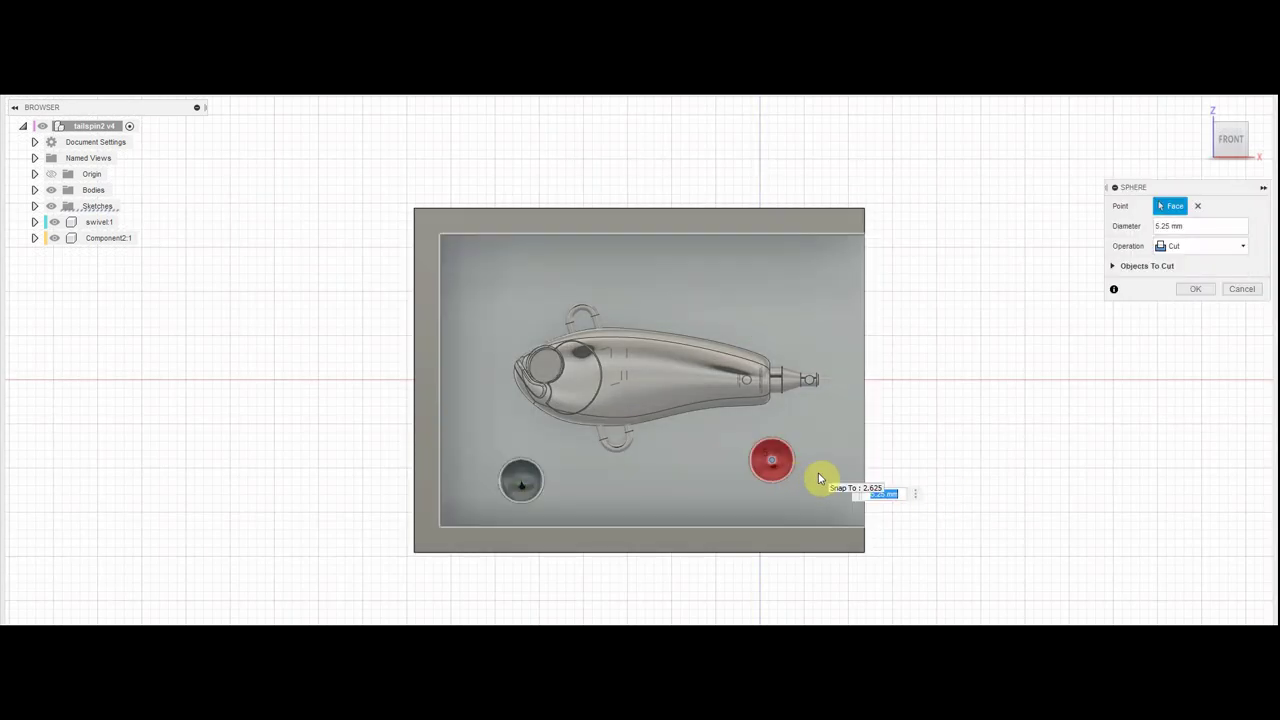
pyautogui.click(786, 273)
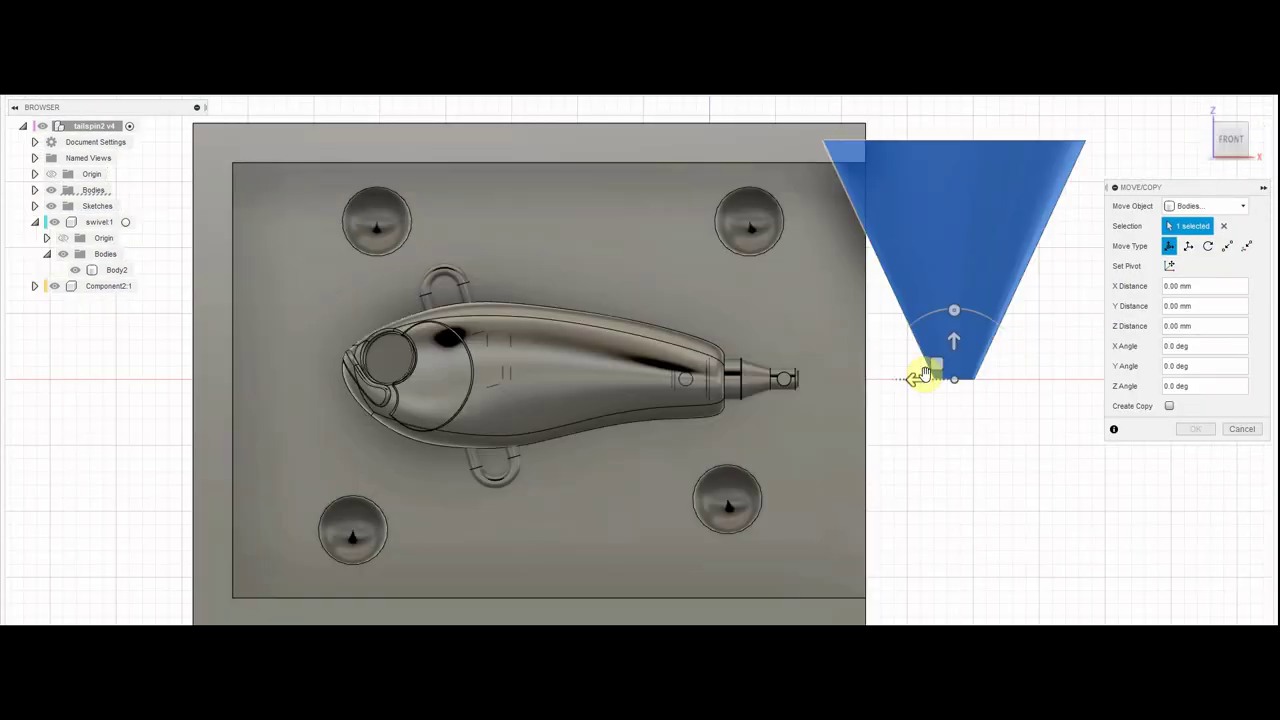
pyautogui.moveTo(922, 372)
pyautogui.mouseDown()
pyautogui.moveTo(363, 311)
pyautogui.moveTo(261, 422)
pyautogui.mouseUp()
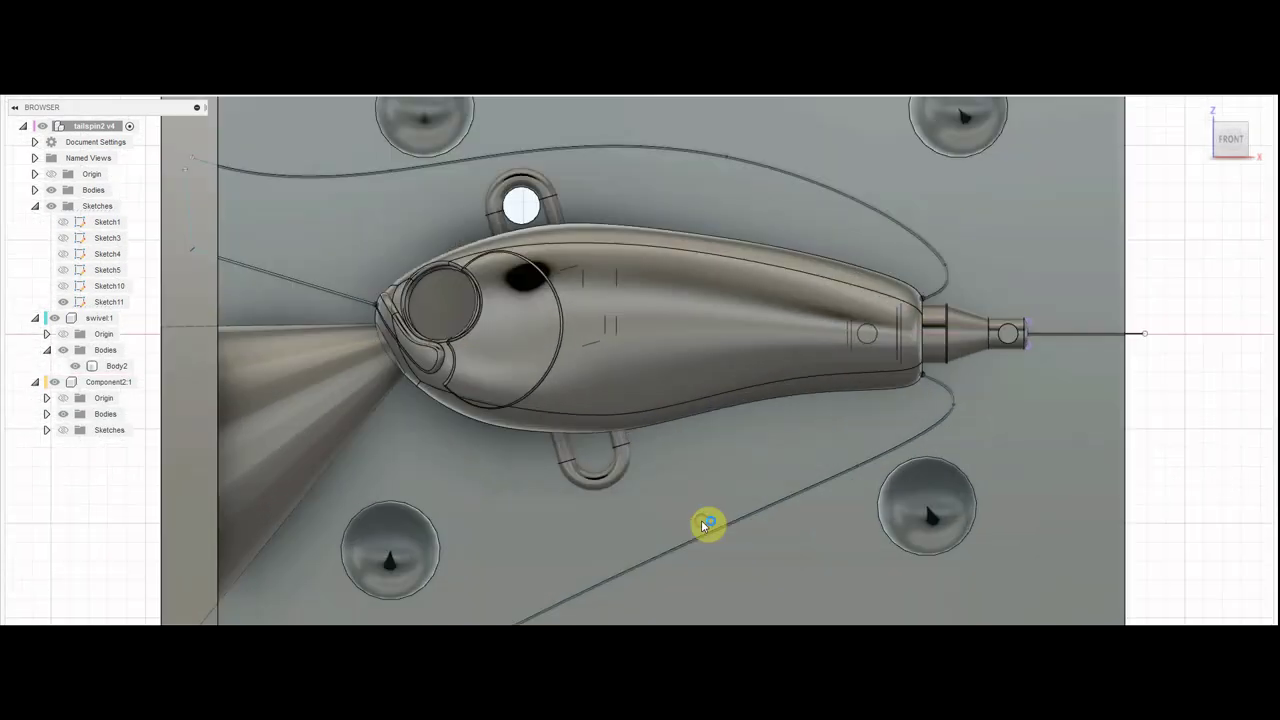
# Put a pin hole through the centre of the swivel loop.
pyautogui.scroll(5, 700, 523)
pyautogui.click(560, 368)
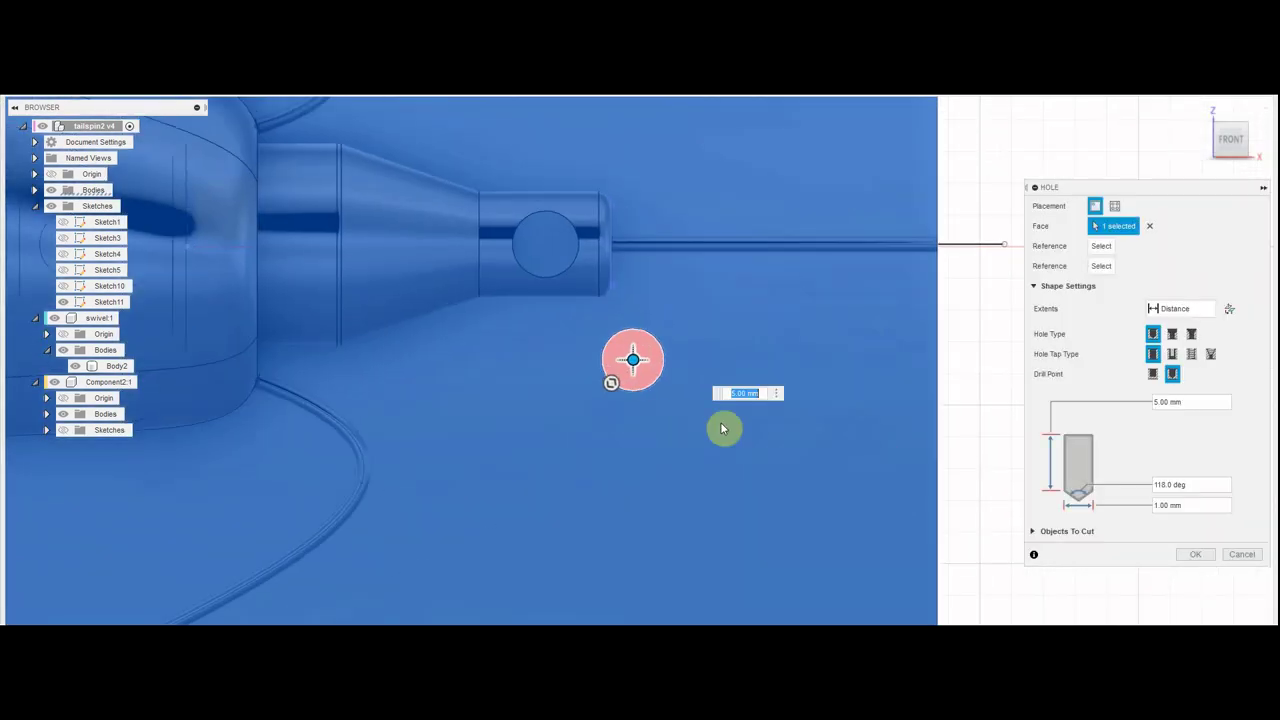
pyautogui.press('Return')
# Mirror the bodies across the parting plane into a second mold half.
pyautogui.scroll(-5, 909, 371)
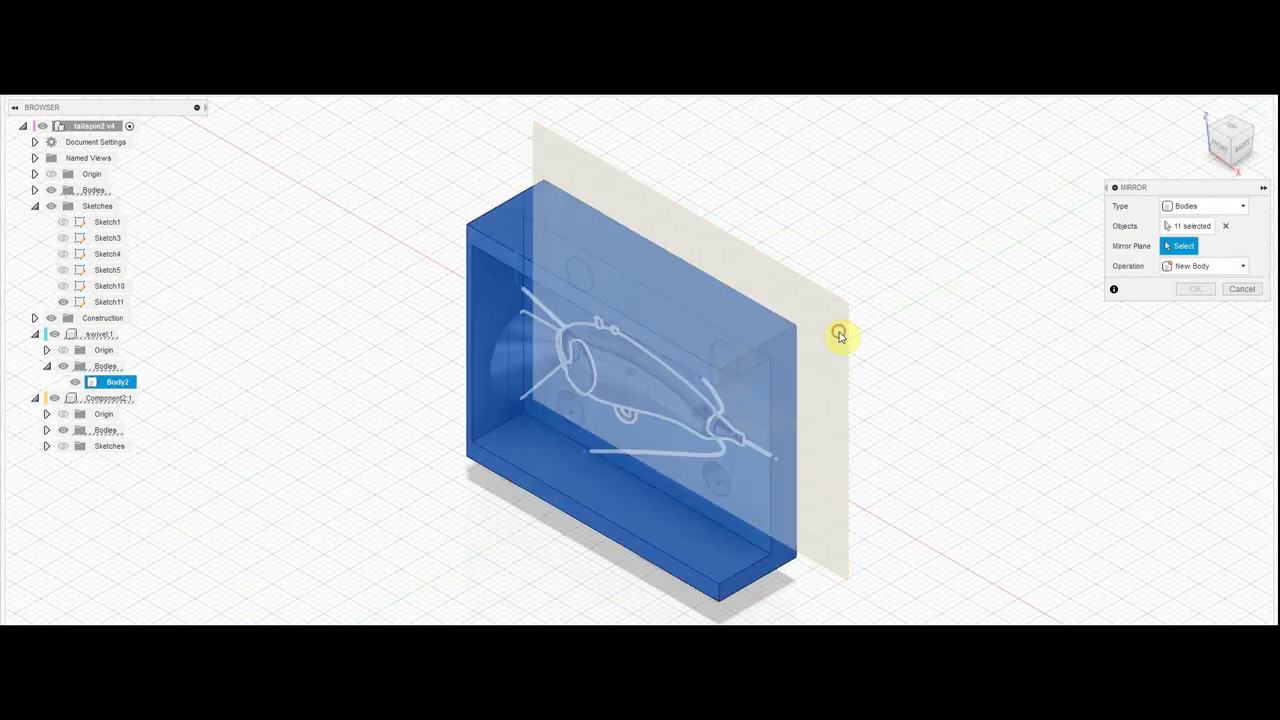
pyautogui.click(838, 334)
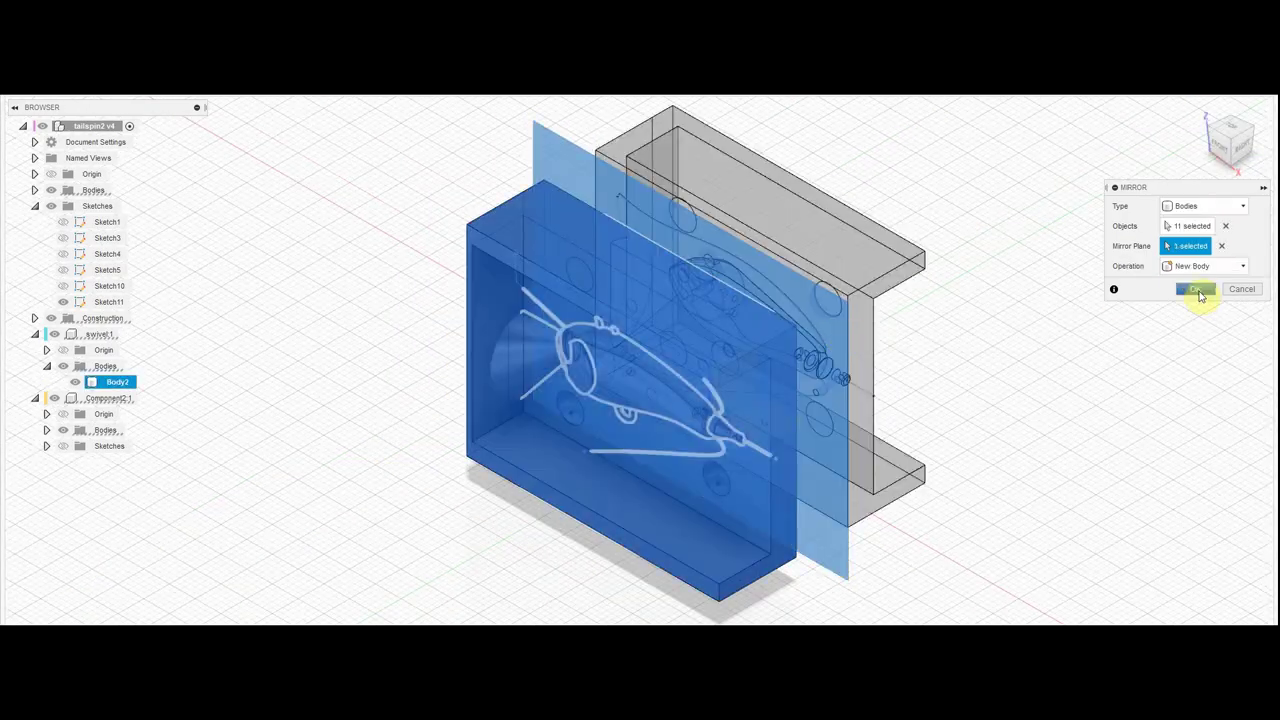
pyautogui.click(1195, 289)
pyautogui.moveTo(800, 600)
pyautogui.keyDown('shift'); pyautogui.mouseDown(button='middle')
pyautogui.moveTo(862, 571)
pyautogui.moveTo(753, 566)
pyautogui.mouseUp(button='middle'); pyautogui.keyUp('shift')
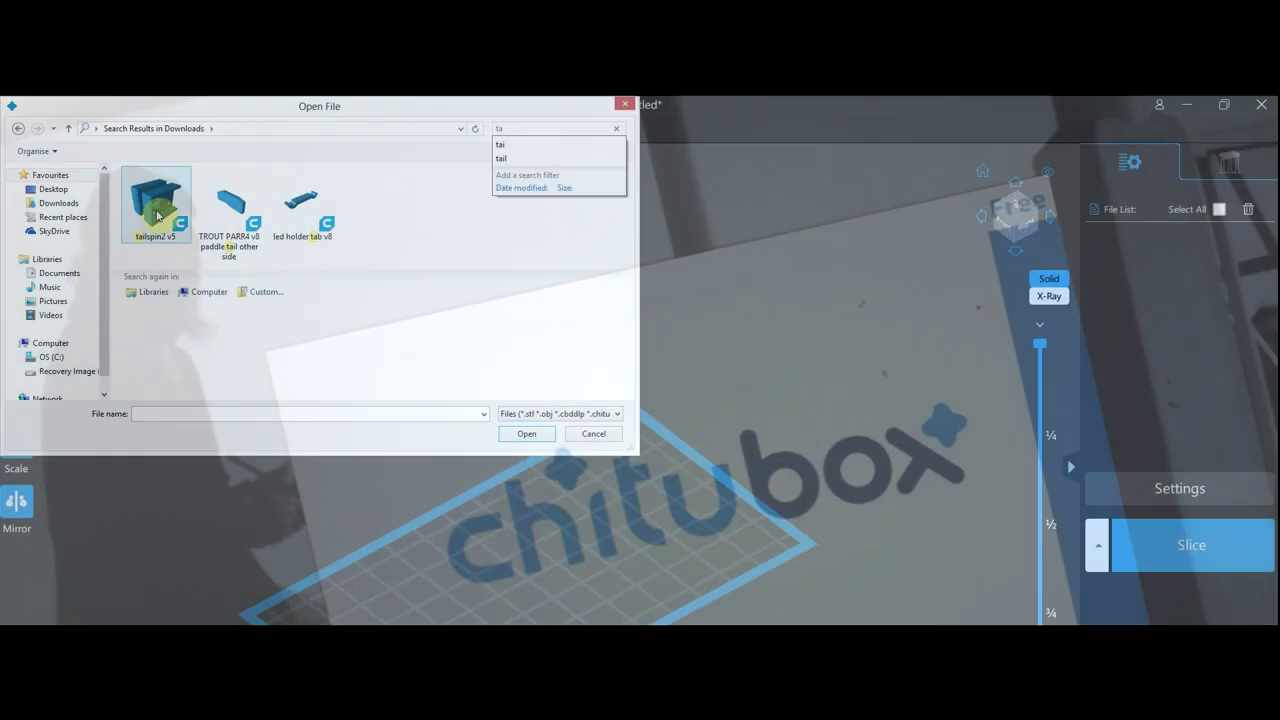
# Load tailspin2 v5 onto the build plate and rotate the mold upright.
pyautogui.click(157, 215)
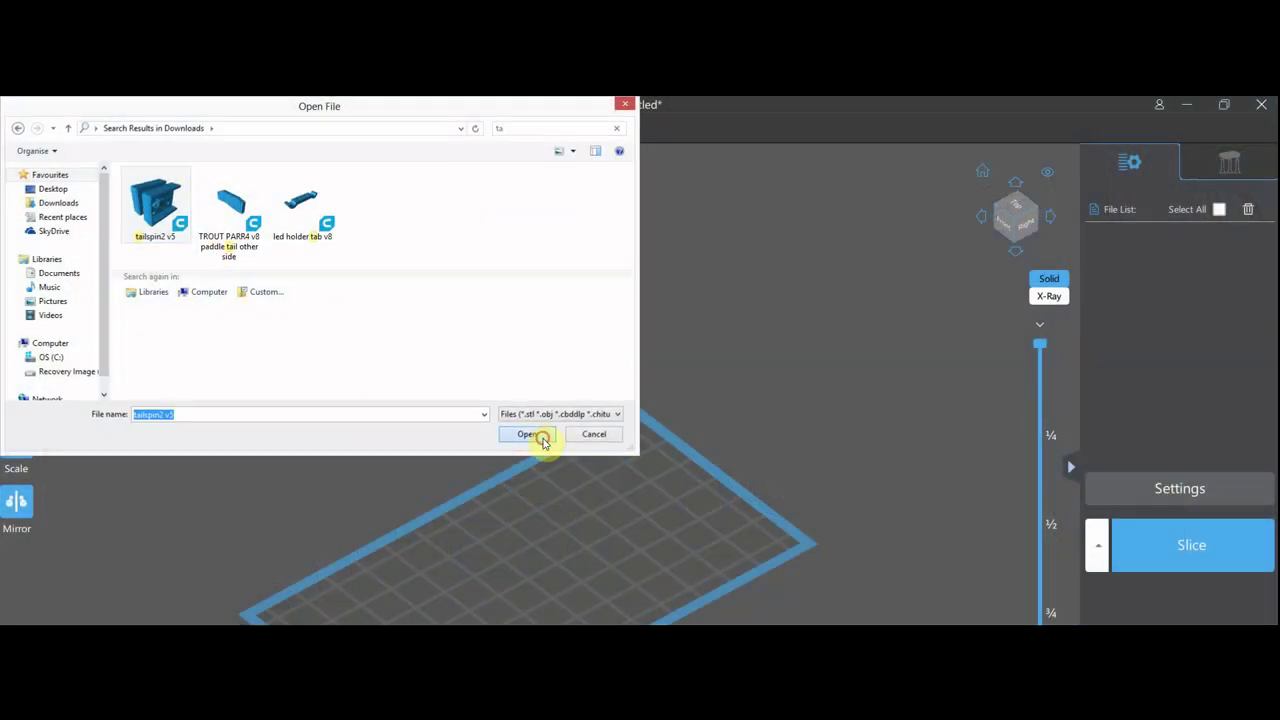
pyautogui.click(540, 436)
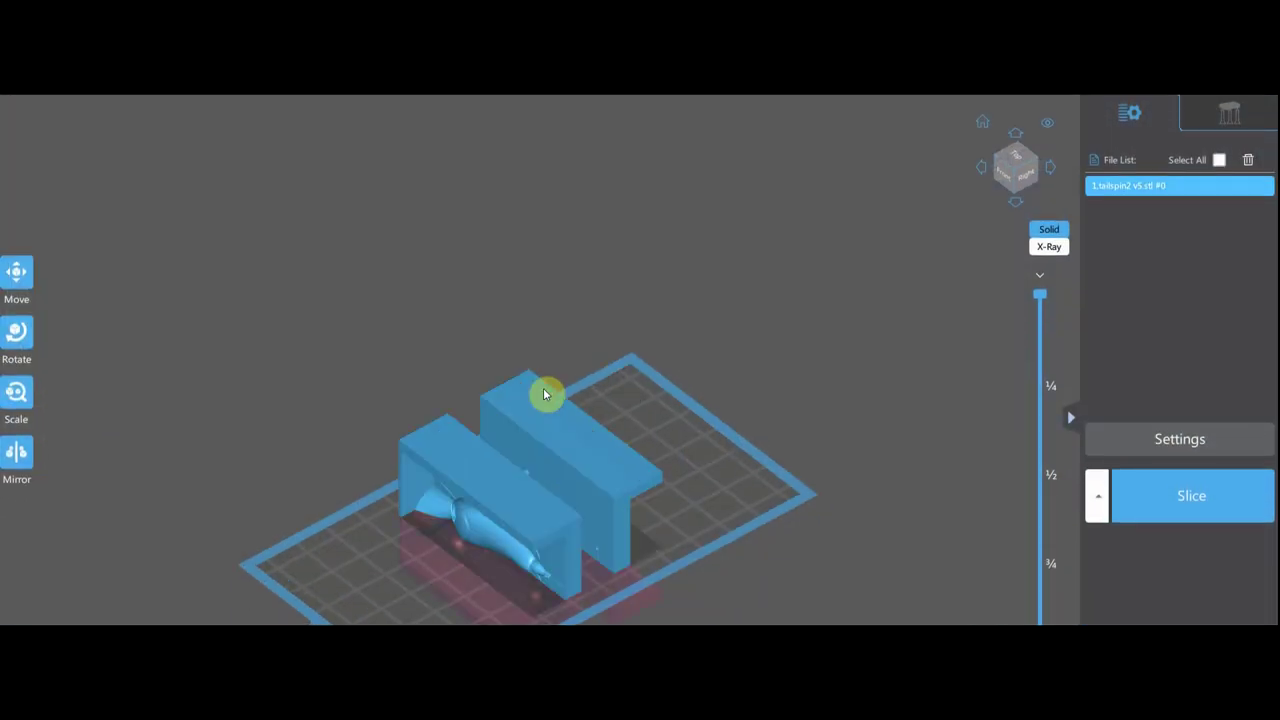
pyautogui.click(16, 290)
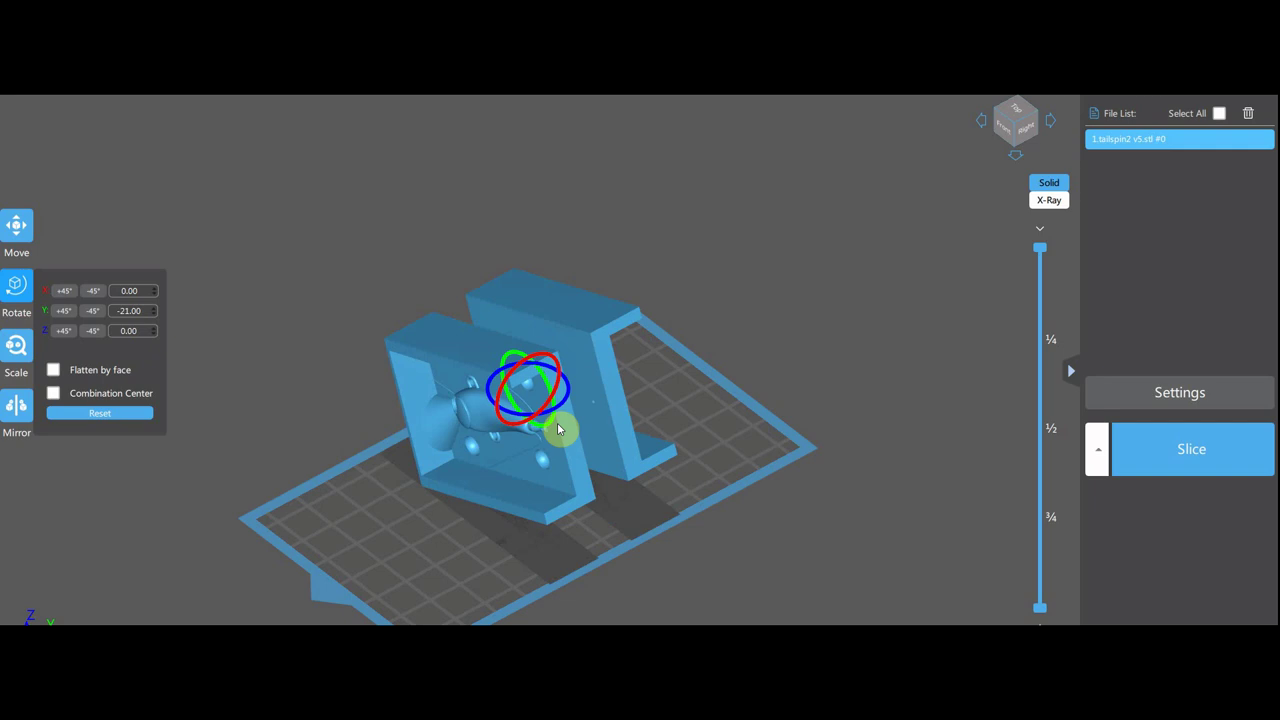
pyautogui.moveTo(557, 422); pyautogui.dragTo(177, 406)
# Add supports to the whole model, preview its layers, and save the sliced print file.
pyautogui.click(1205, 132)
pyautogui.click(1214, 500)
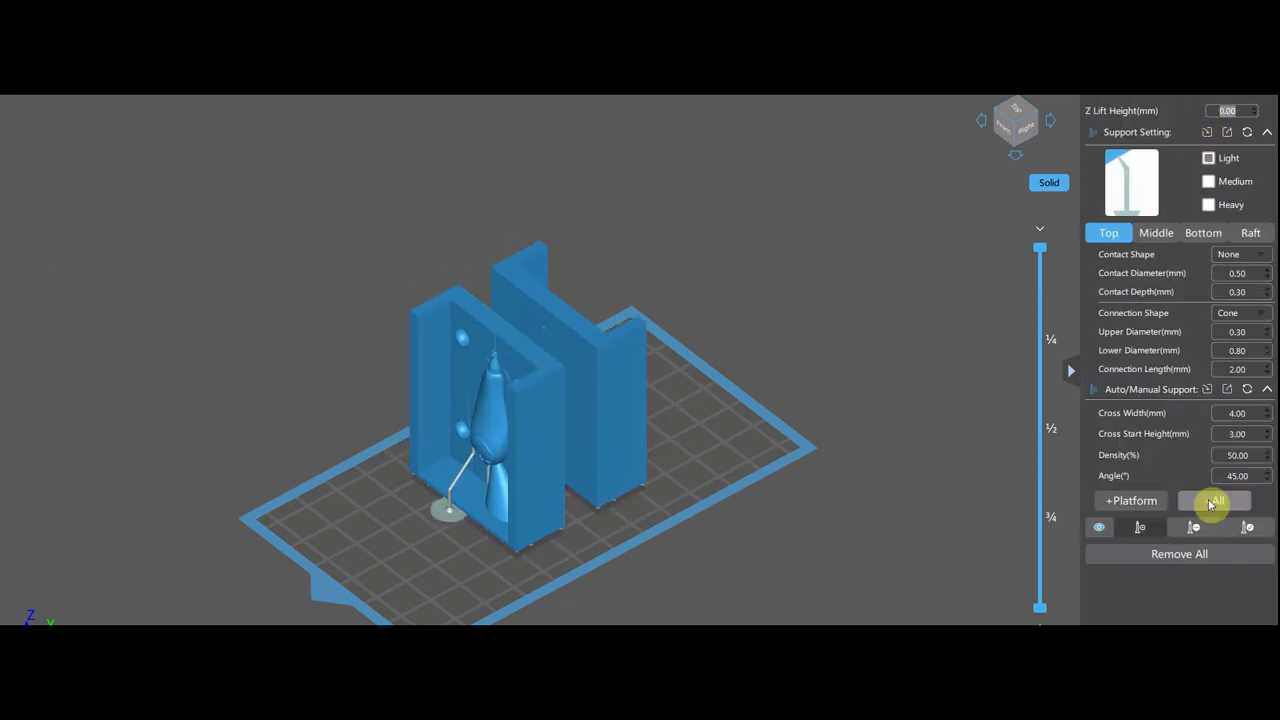
pyautogui.click(1051, 123)
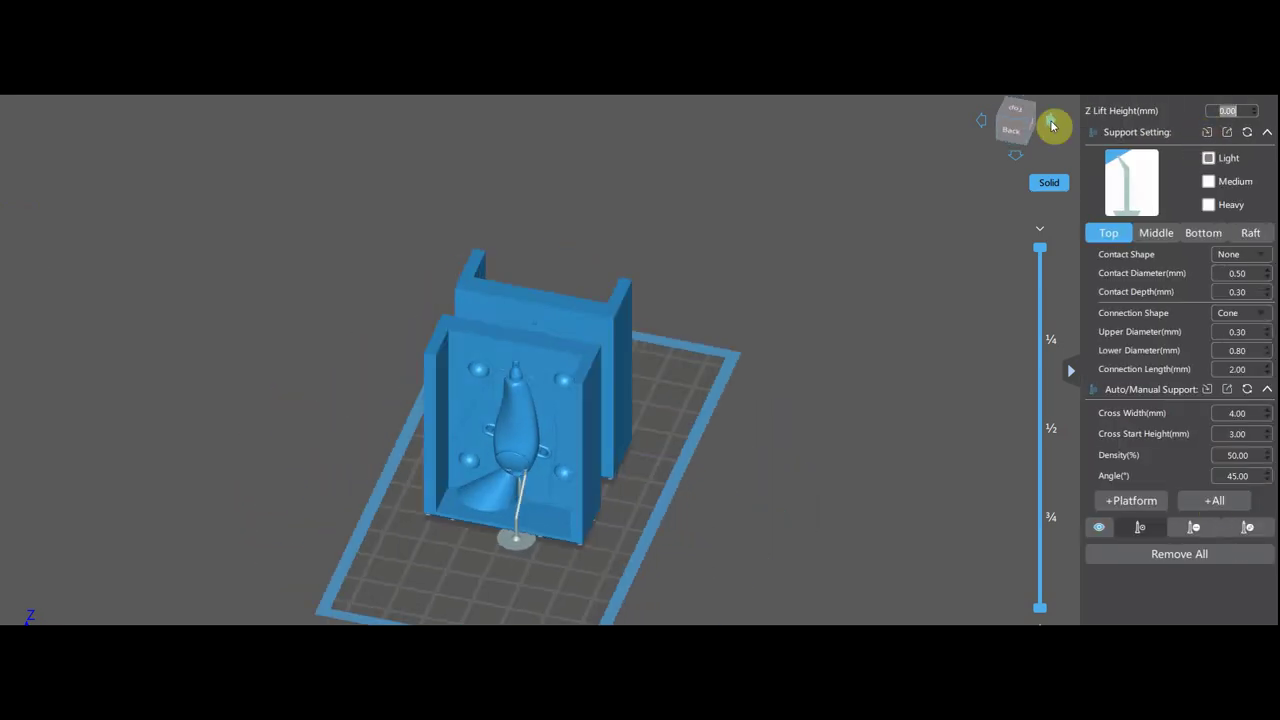
pyautogui.click(992, 100)
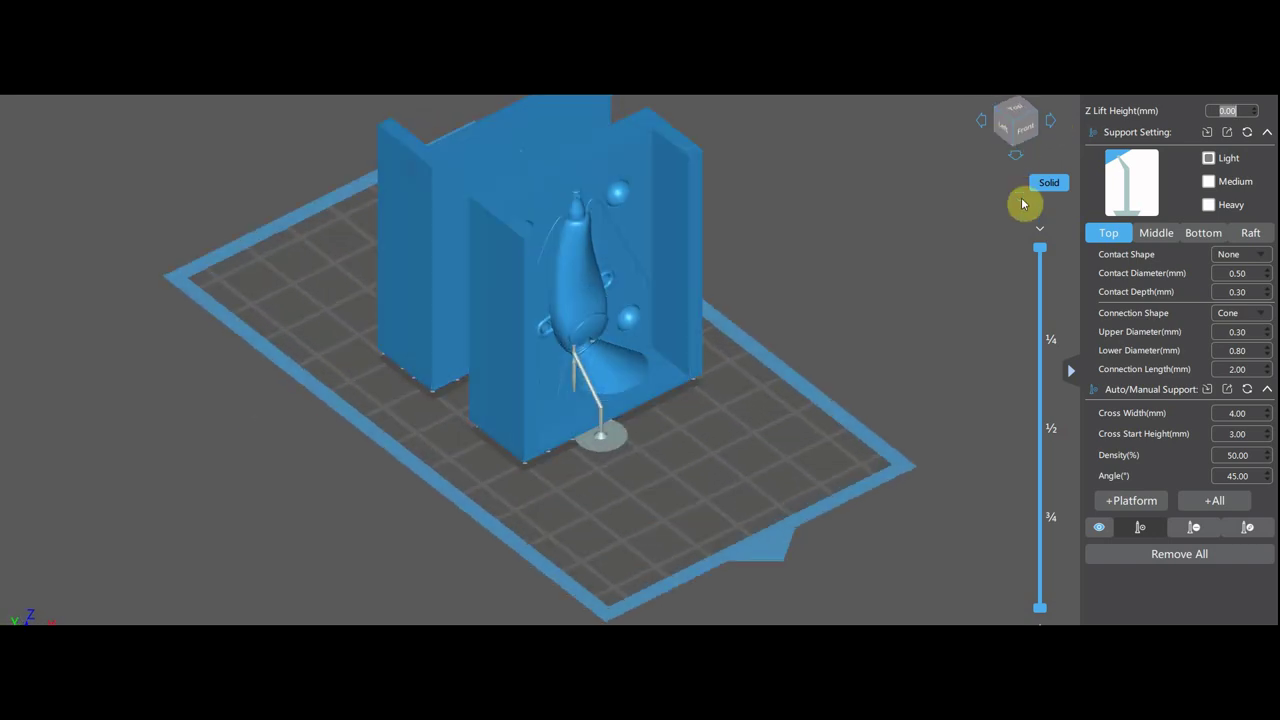
pyautogui.moveTo(1040, 250)
pyautogui.mouseDown()
pyautogui.moveTo(1055, 520)
pyautogui.moveTo(1077, 603)
pyautogui.mouseUp()
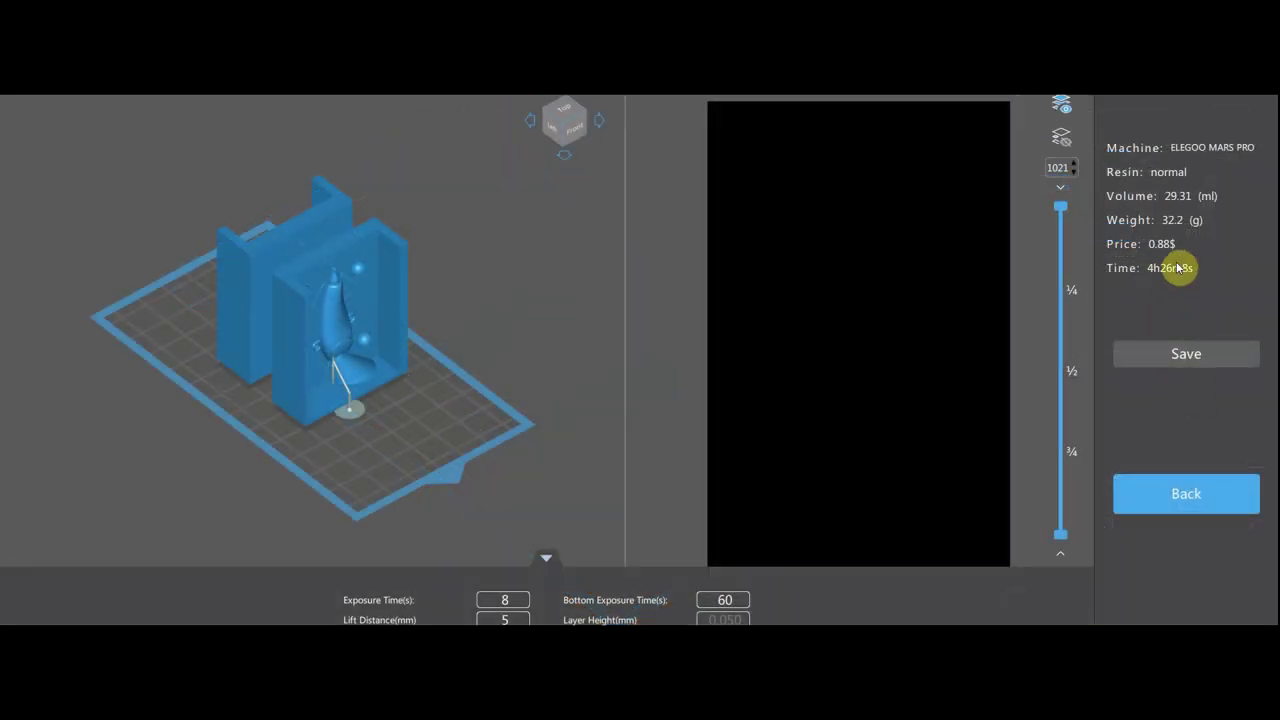
pyautogui.click(1191, 373)
pyautogui.click(527, 413)
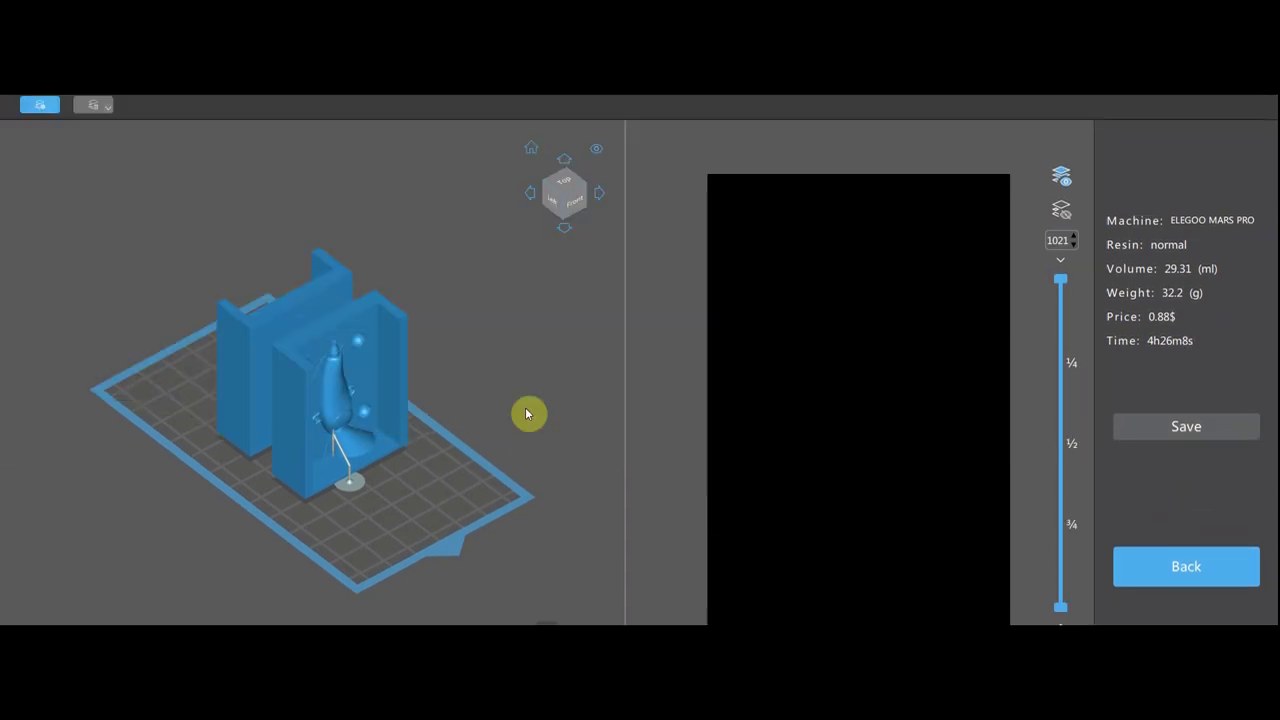